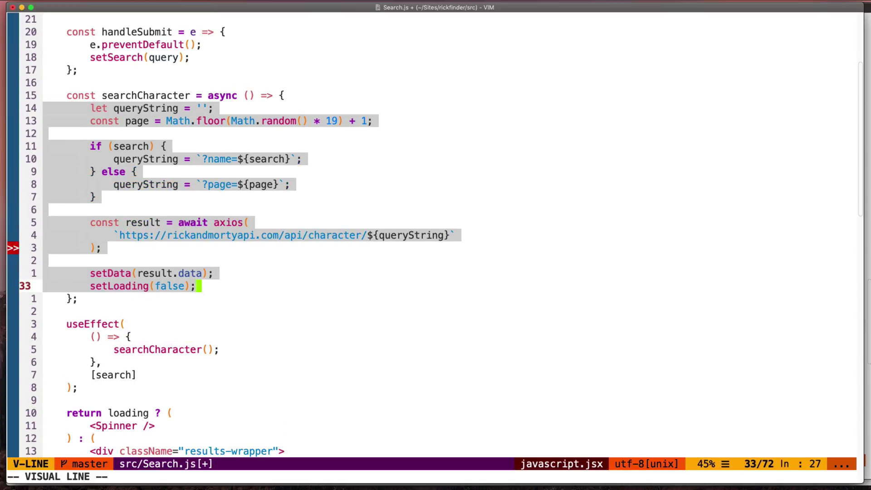
# Leave Visual Line mode and shift the searchCharacter() line up into the else block.
pyautogui.press('Escape')
pyautogui.press('j')
pyautogui.press('j')
pyautogui.press('j')
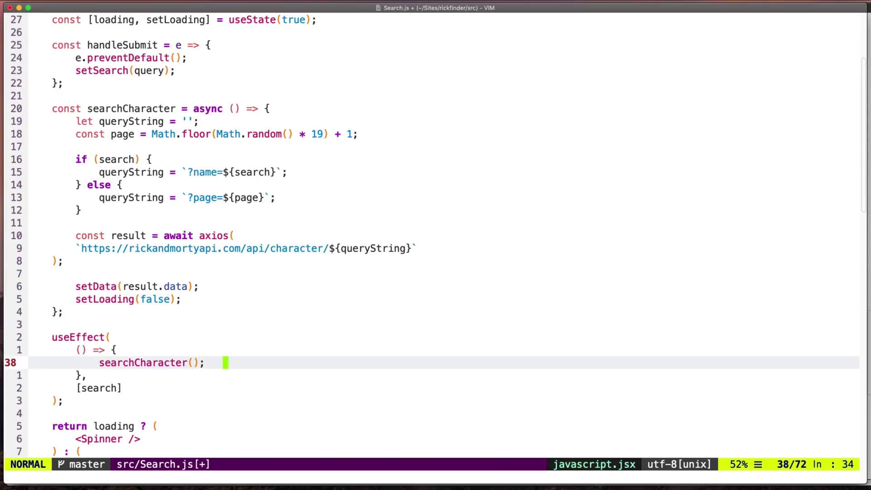
pyautogui.hotkey('alt', 'j')
pyautogui.hotkey('alt', 'k')
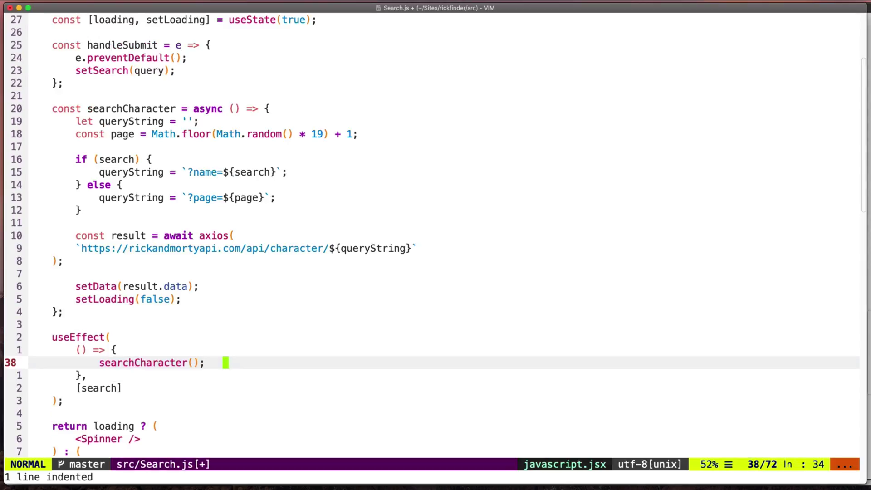
pyautogui.hotkey('alt', 'k')
pyautogui.hotkey('alt', 'k')
pyautogui.hotkey('alt', 'k')
pyautogui.hotkey('alt', 'k')
pyautogui.hotkey('alt', 'k')
pyautogui.hotkey('alt', 'k')
pyautogui.hotkey('alt', 'k')
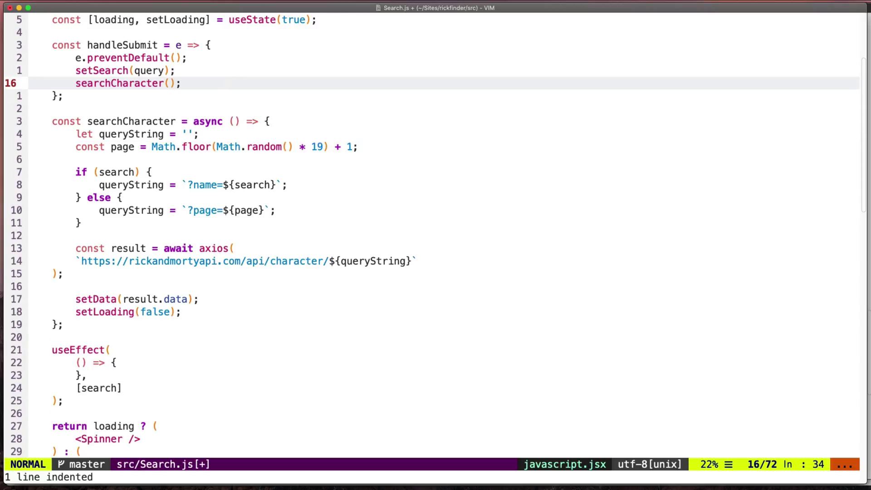
# Shift the searchCharacter() line down into the useEffect callback, then up into handleSubmit.
pyautogui.hotkey('alt', 'j')
pyautogui.hotkey('alt', 'j')
pyautogui.hotkey('alt', 'j')
pyautogui.hotkey('alt', 'j')
pyautogui.hotkey('alt', 'j')
pyautogui.hotkey('alt', 'j')
pyautogui.hotkey('alt', 'j')
pyautogui.hotkey('alt', 'j')
pyautogui.hotkey('alt', 'j')
pyautogui.hotkey('alt', 'j')
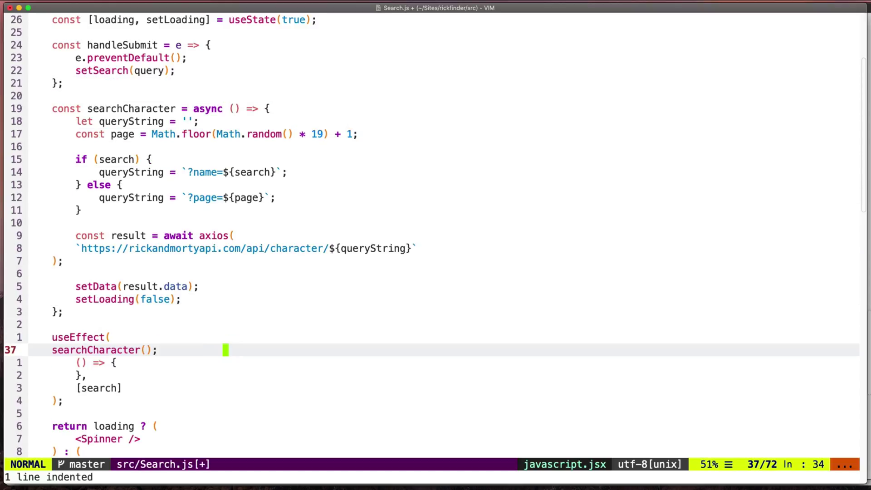
pyautogui.hotkey('alt', 'j')
pyautogui.hotkey('alt', 'k')
pyautogui.hotkey('alt', 'k')
pyautogui.hotkey('alt', 'k')
pyautogui.hotkey('alt', 'k')
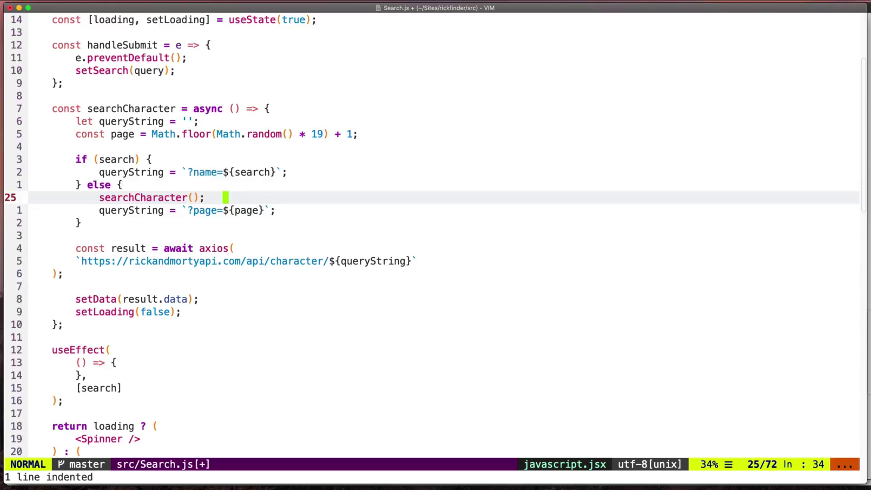
pyautogui.hotkey('alt', 'k')
pyautogui.hotkey('alt', 'k')
pyautogui.hotkey('alt', 'k')
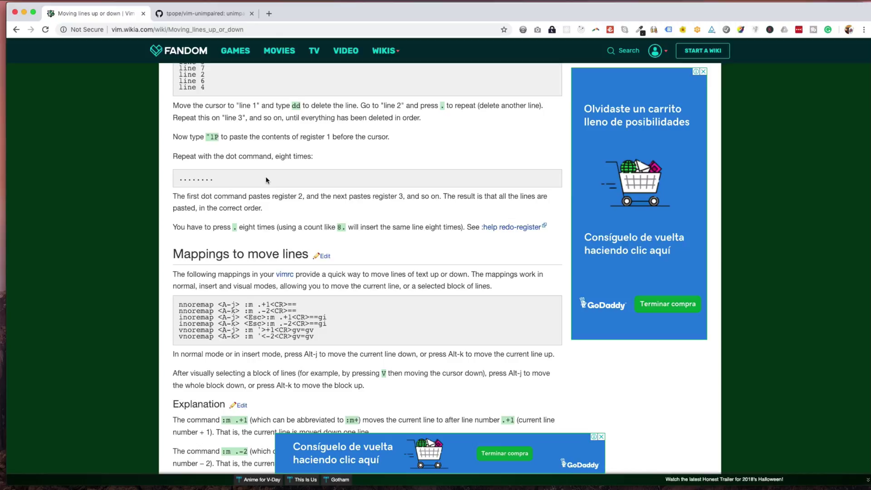
pyautogui.scroll(-3, 293, 301)
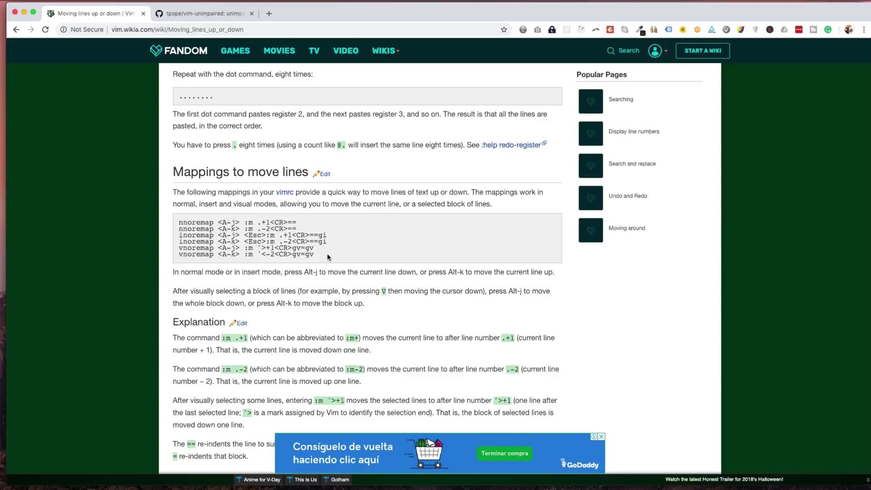
pyautogui.moveTo(325, 258)
pyautogui.mouseDown()
pyautogui.moveTo(169, 218)
pyautogui.moveTo(181, 227)
pyautogui.mouseUp()
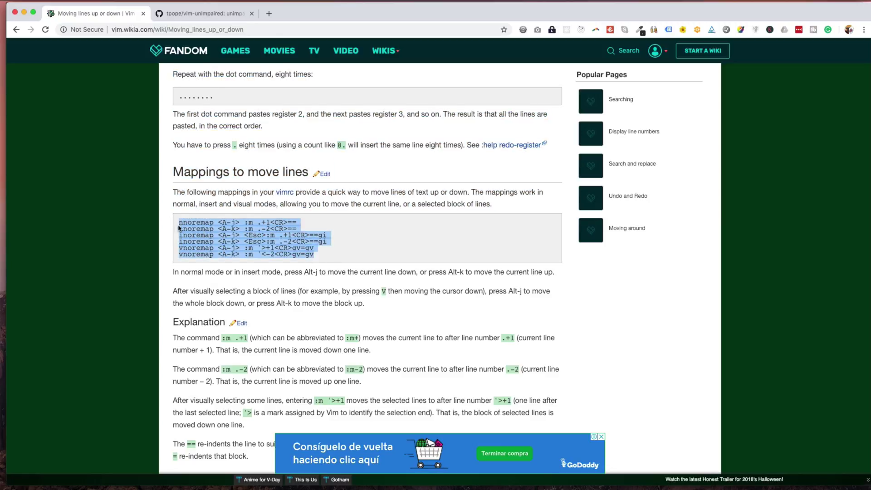
pyautogui.click(333, 252)
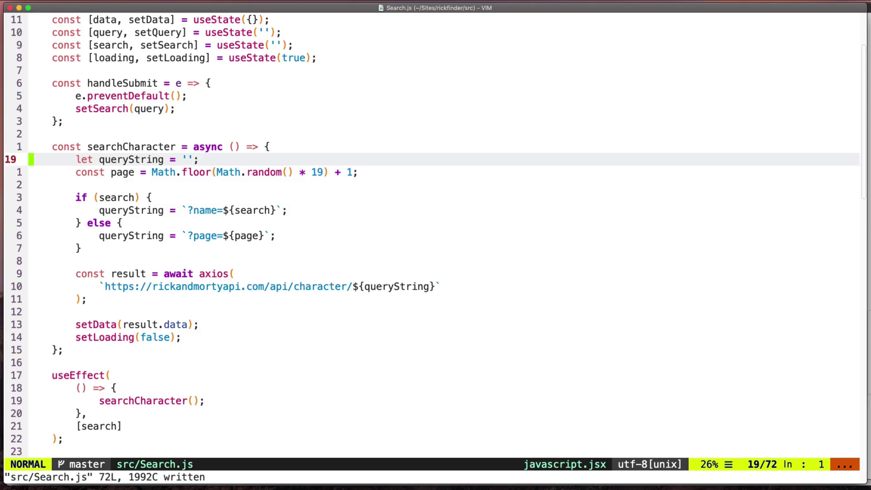
# Select the searchCharacter body lines and move the block down below the function.
pyautogui.hotkey('shift', 'v')
pyautogui.press('j')
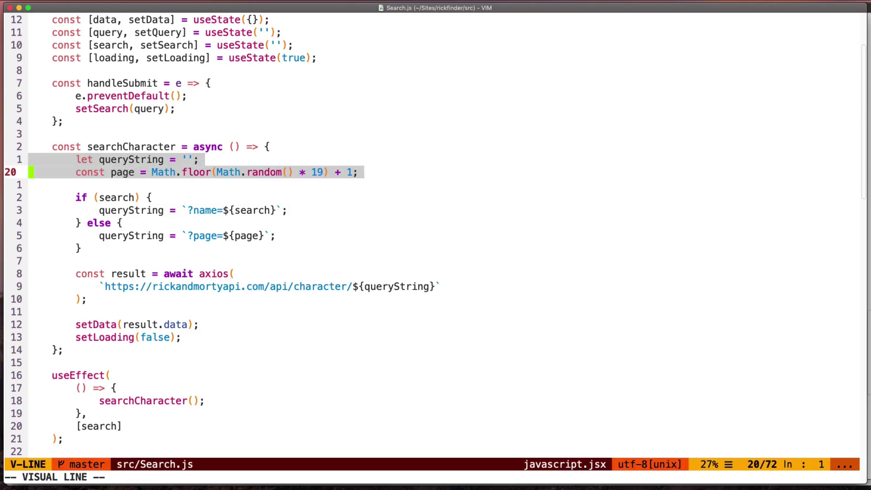
pyautogui.press('j')
pyautogui.press('j')
pyautogui.press('j')
pyautogui.press('j')
pyautogui.press('j')
pyautogui.press('j')
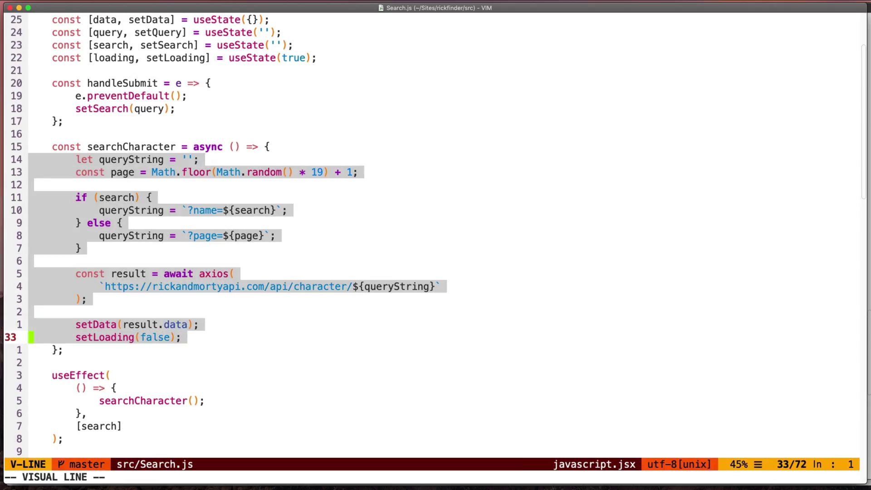
pyautogui.hotkey('shift', 'j')
pyautogui.hotkey('shift', 'j')
pyautogui.hotkey('shift', 'j')
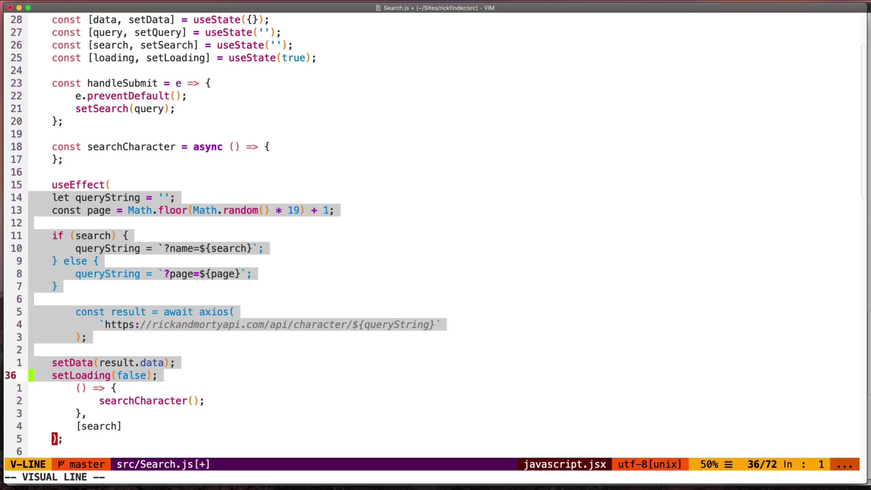
pyautogui.hotkey('shift', 'j')
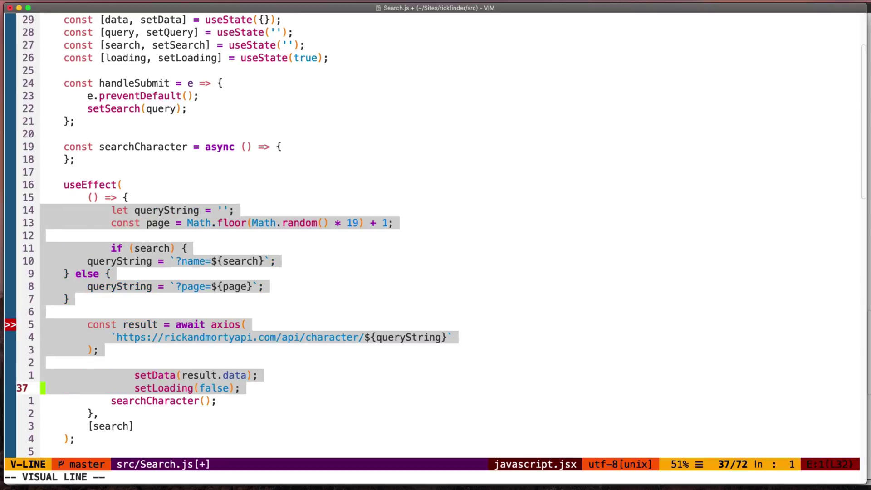
# Move the selected block back up into searchCharacter and return to the wiki page.
pyautogui.hotkey('shift', 'k')
pyautogui.hotkey('shift', 'k')
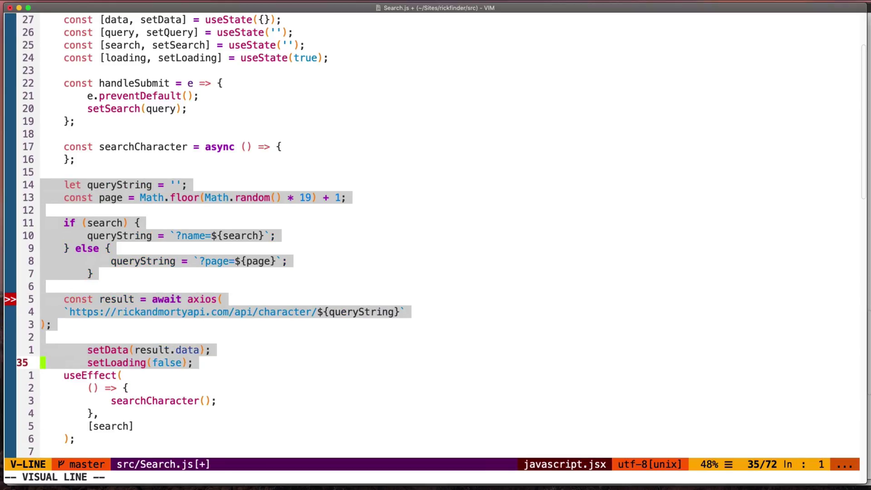
pyautogui.hotkey('shift', 'k')
pyautogui.hotkey('shift', 'k')
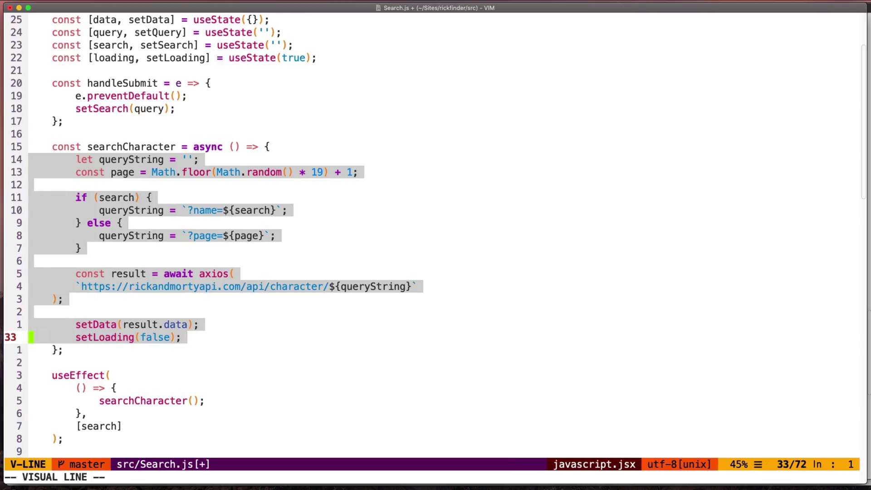
pyautogui.press('super+Tab')
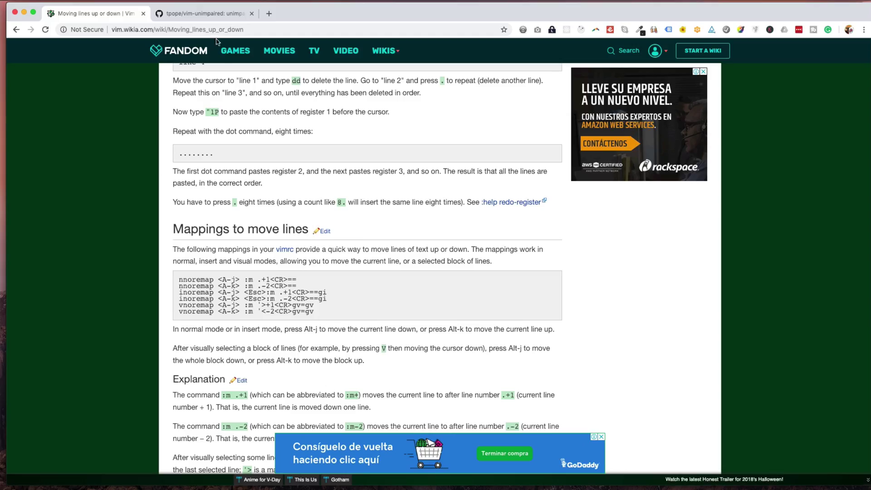
# Show the tpope/vim-unimpaired GitHub README in the second browser tab.
pyautogui.click(204, 15)
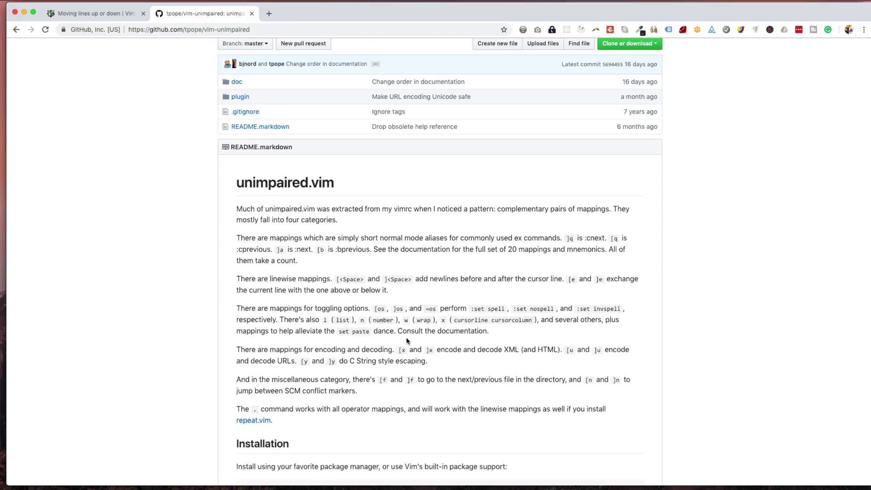
pyautogui.scroll(-1, 407, 337)
pyautogui.scroll(-2, 407, 336)
pyautogui.scroll(-1, 406, 337)
pyautogui.scroll(4, 406, 337)
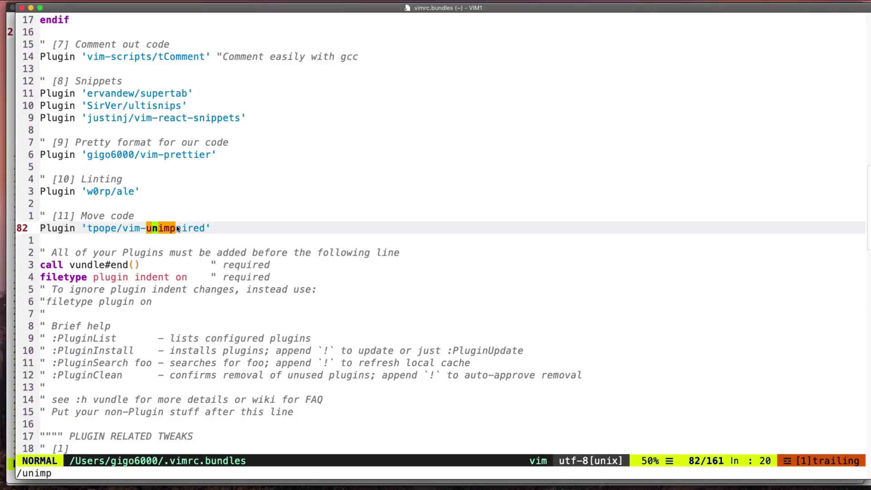
# Jump to the config's move-code section and land on the nmap <C-k> single-line mapping.
pyautogui.hotkey('ctrl', 'o')
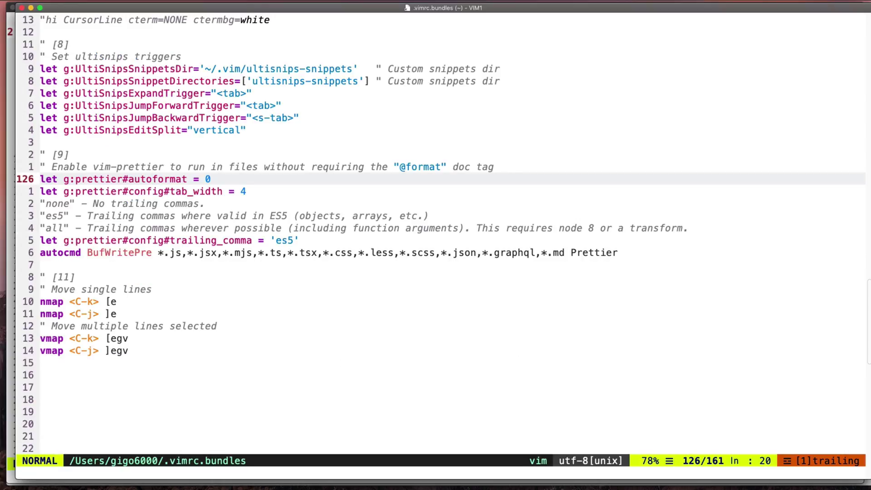
pyautogui.press('j')
pyautogui.press('j')
pyautogui.press('j')
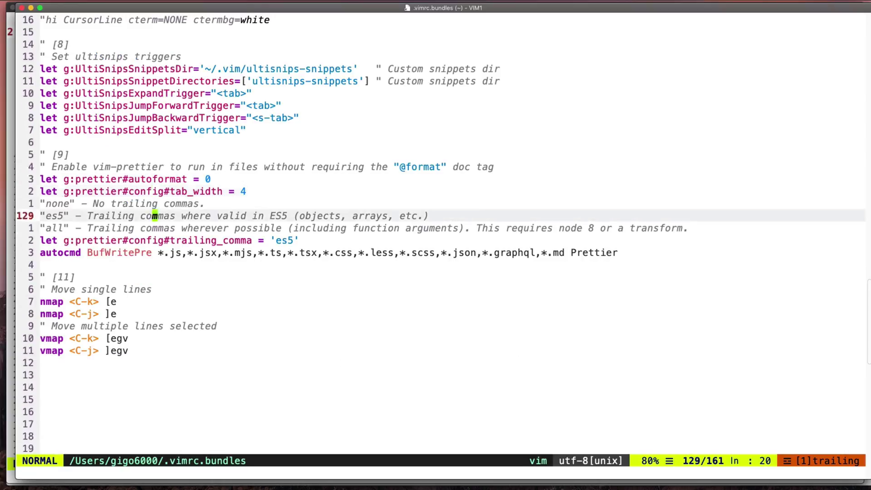
pyautogui.press('j')
pyautogui.press('j')
pyautogui.press('j')
pyautogui.press('k')
pyautogui.press('k')
pyautogui.press('k')
pyautogui.press('j')
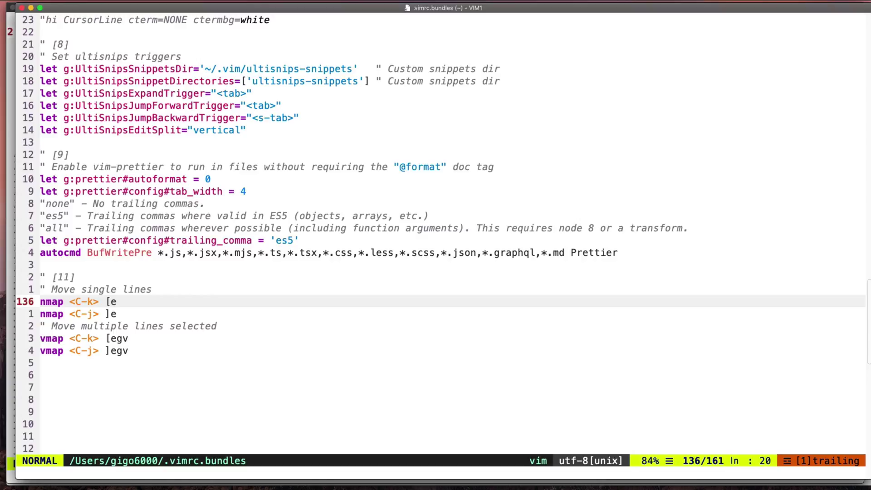
pyautogui.press('h')
pyautogui.press('h')
pyautogui.press('h')
# Walk the cursor across the [e unimpaired command inside the <C-k> mapping.
pyautogui.press('l')
pyautogui.press('l')
pyautogui.press('l')
pyautogui.press('l')
pyautogui.press('l')
pyautogui.press('l')
pyautogui.press('j')
pyautogui.press('k')
pyautogui.press('h')
pyautogui.press('h')
pyautogui.press('h')
pyautogui.press('l')
pyautogui.press('l')
# Step down through the <C-j> mapping to the vmap selected-lines mappings and their comment.
pyautogui.press('j')
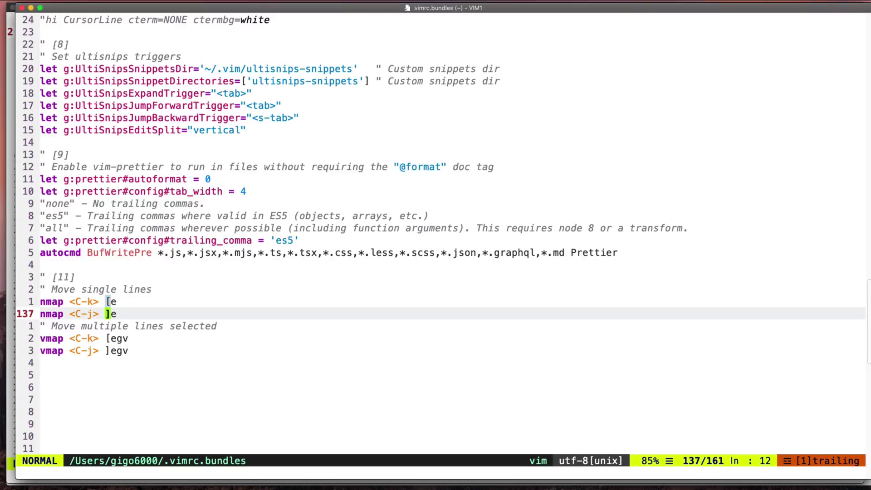
pyautogui.press('j')
pyautogui.press('j')
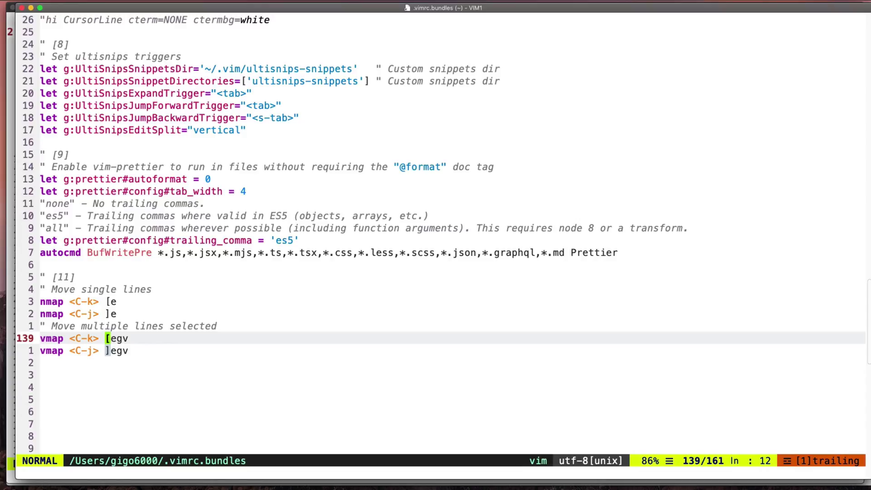
pyautogui.press('j')
pyautogui.press('k')
pyautogui.press('k')
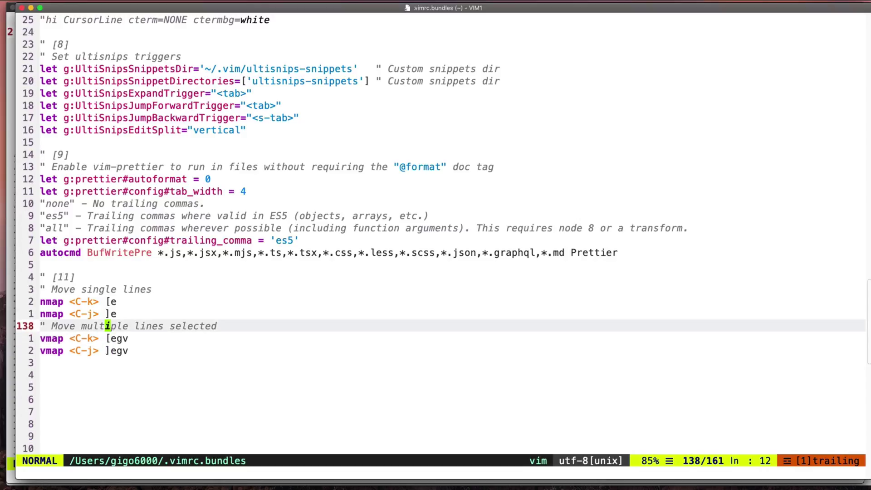